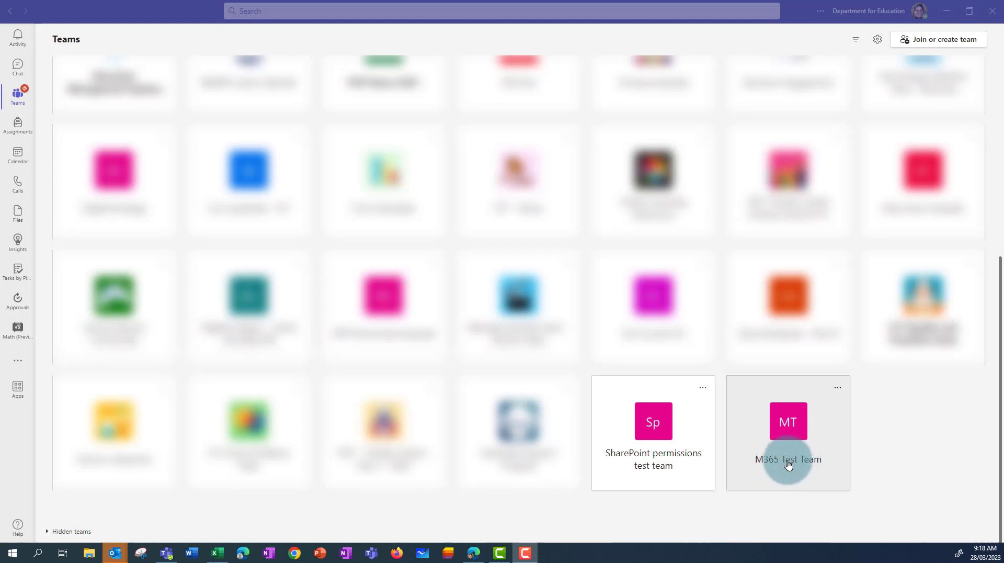
Open M365 Test Team, review its members under Manage team, then return to its General channel.
click(789, 463)
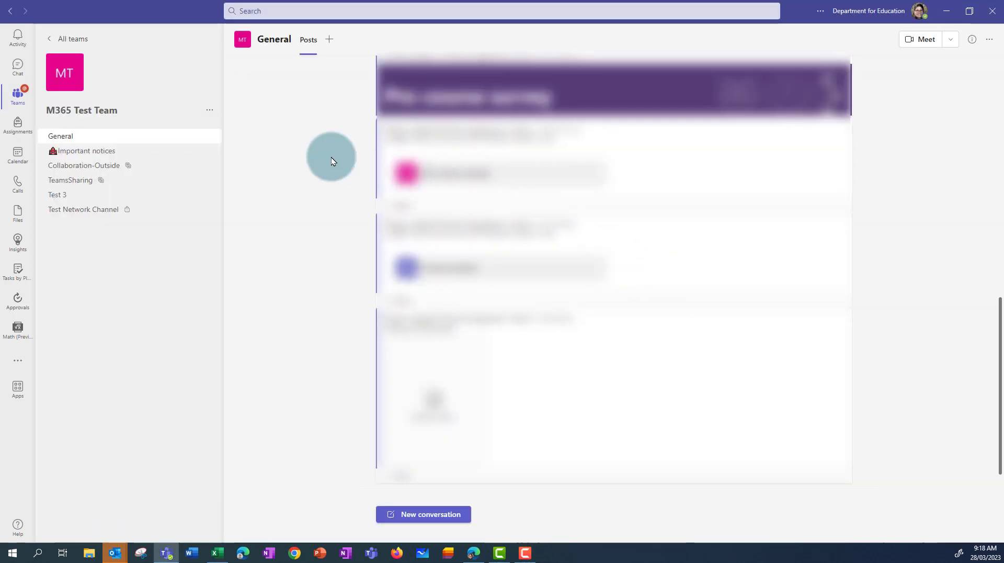
click(210, 113)
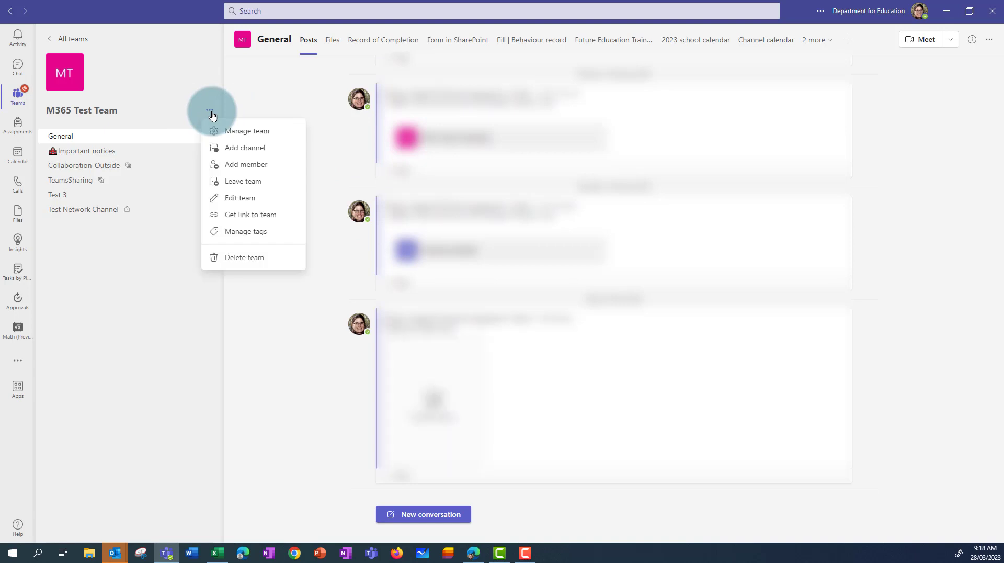
click(246, 136)
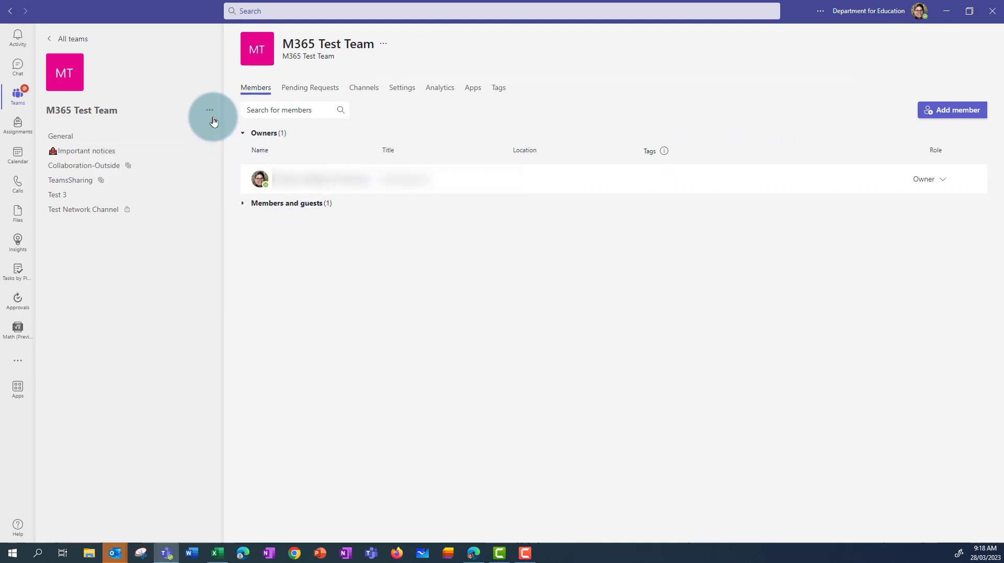
click(80, 139)
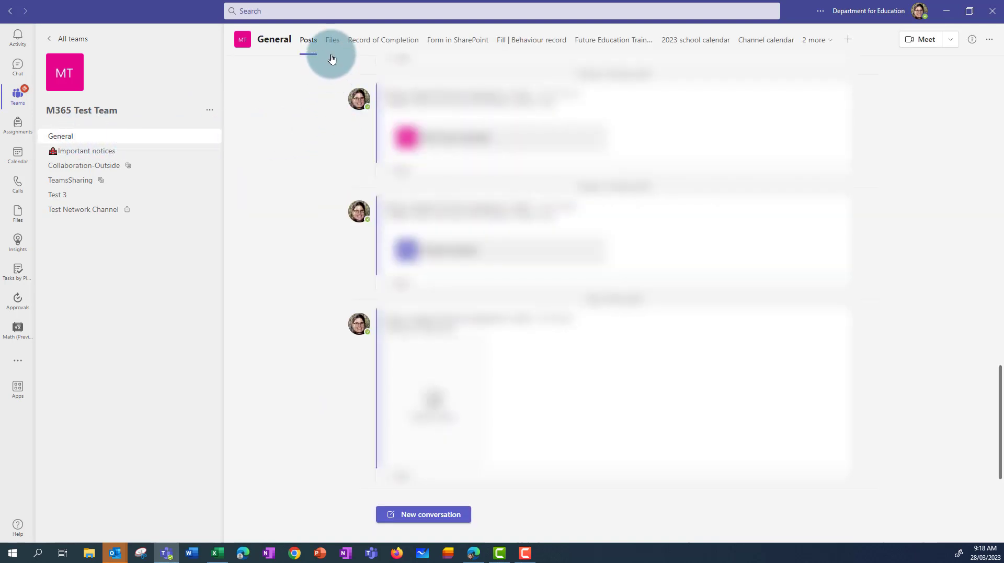
Open the General channel's files in SharePoint, showing the M365 Test Team Documents > General library.
click(333, 46)
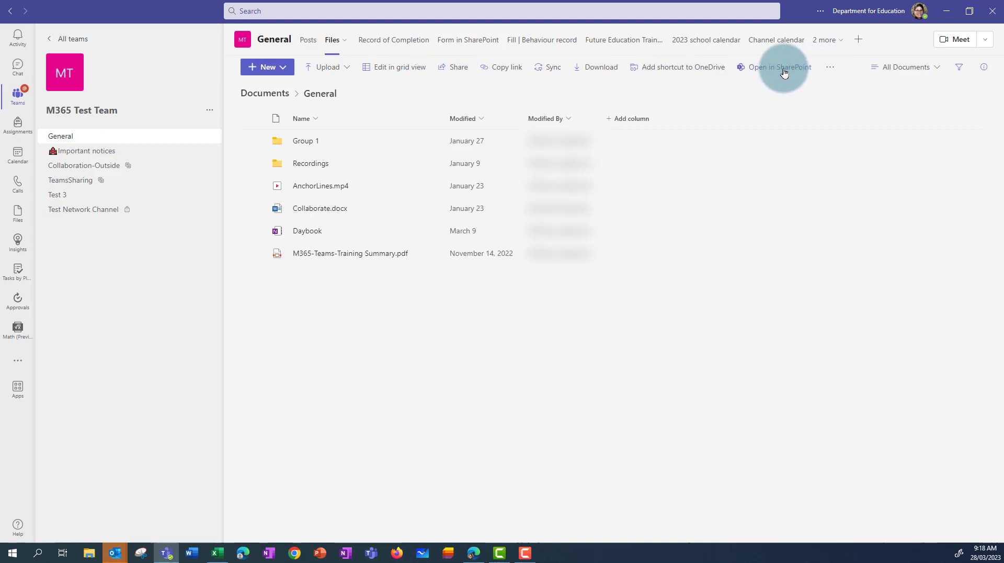
click(761, 70)
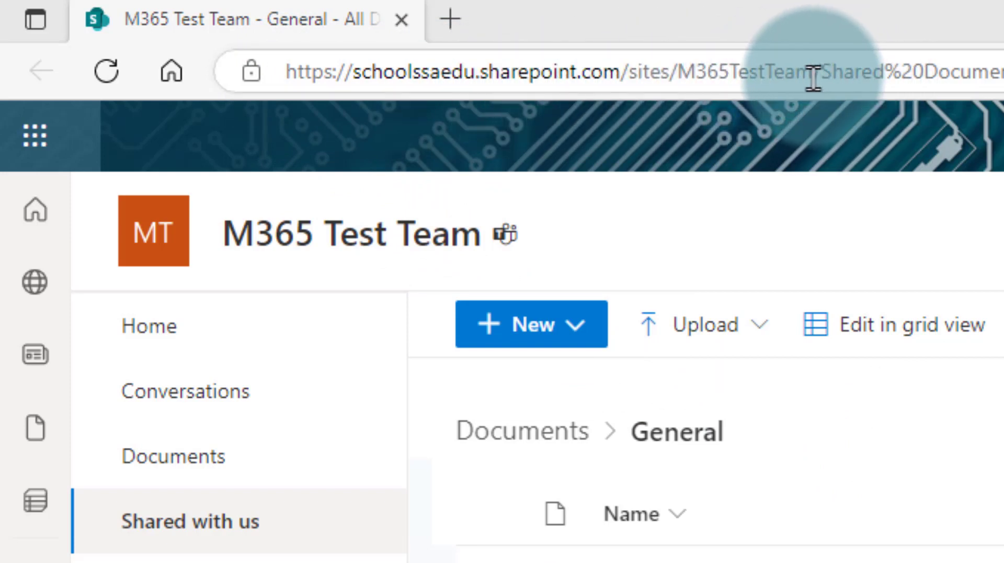
Copy the site URL up to /sites/M365TestTeam from the browser address bar.
drag(814, 71, 276, 110)
key(ctrl+c)
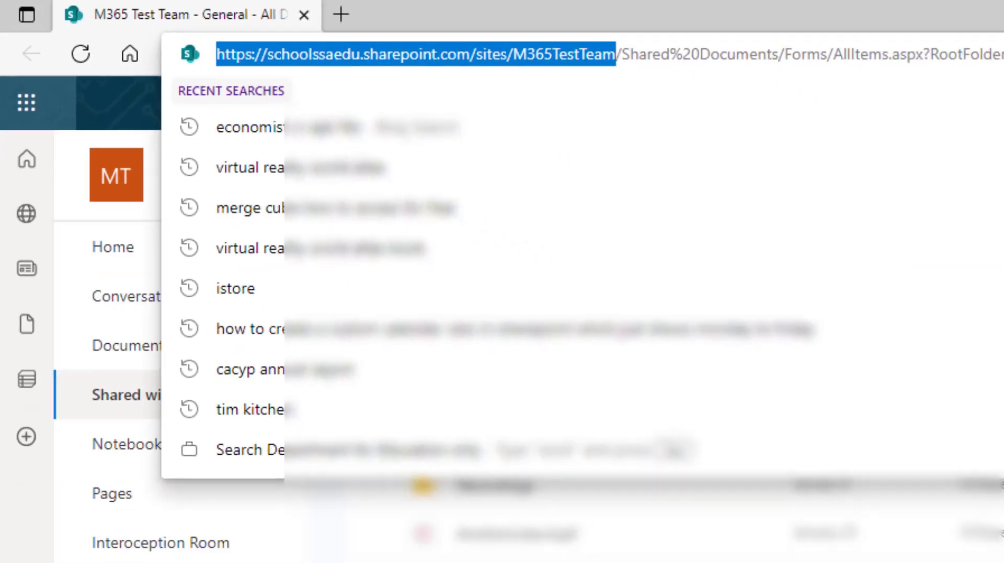
click(768, 426)
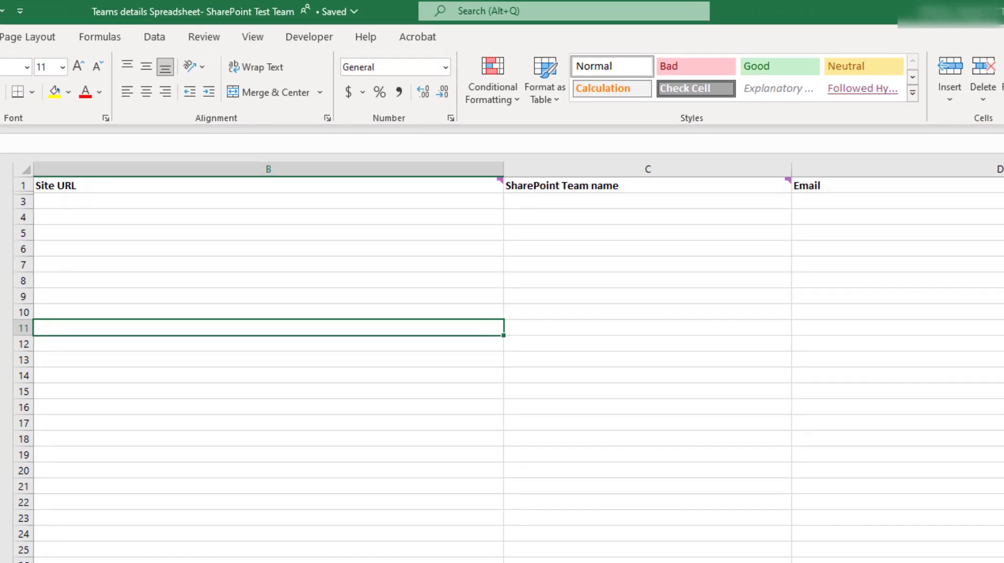
Paste the M365TestTeam site URL into cell B3 under Site URL.
scroll(502, 366, left, 2)
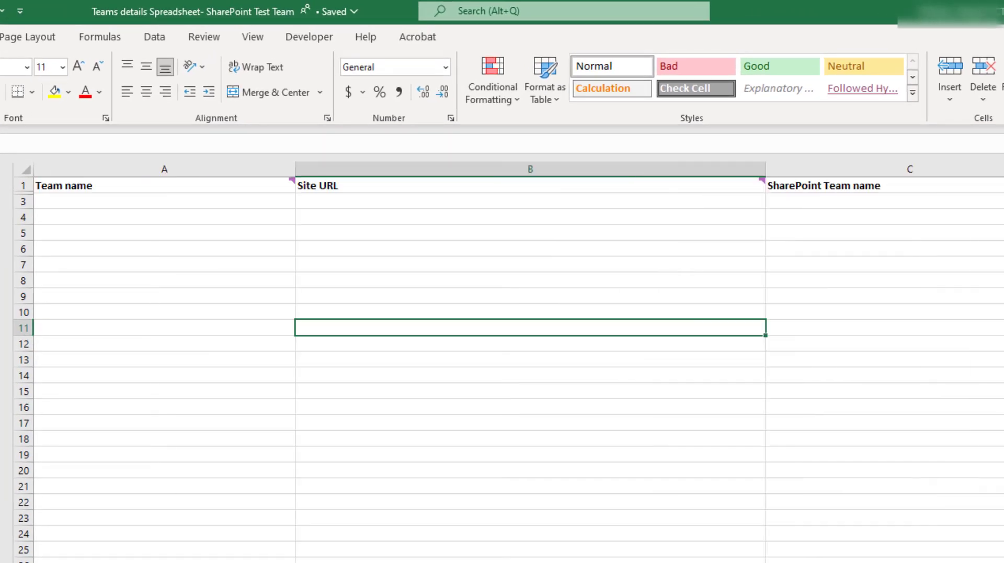
click(333, 202)
key(ctrl+v)
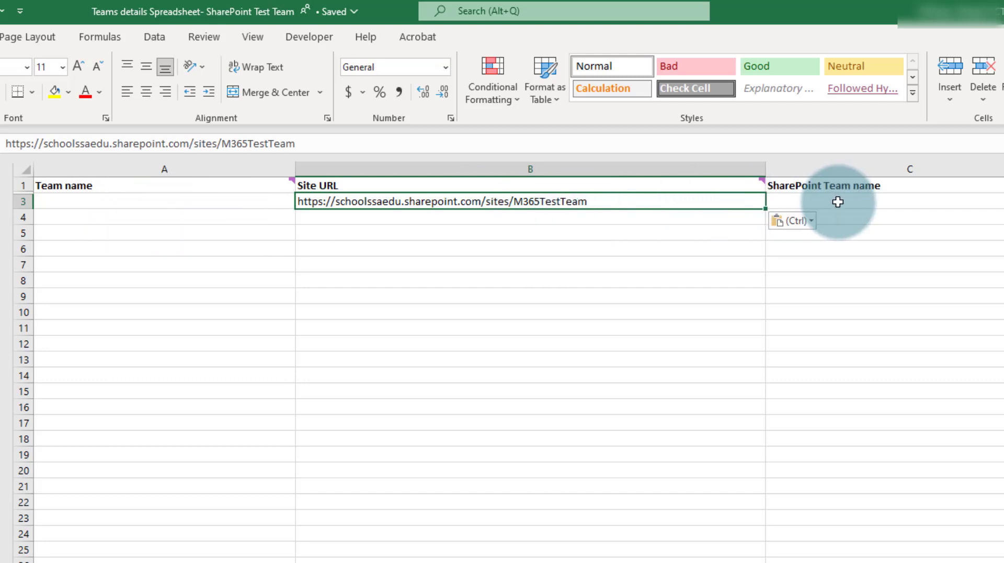
click(590, 230)
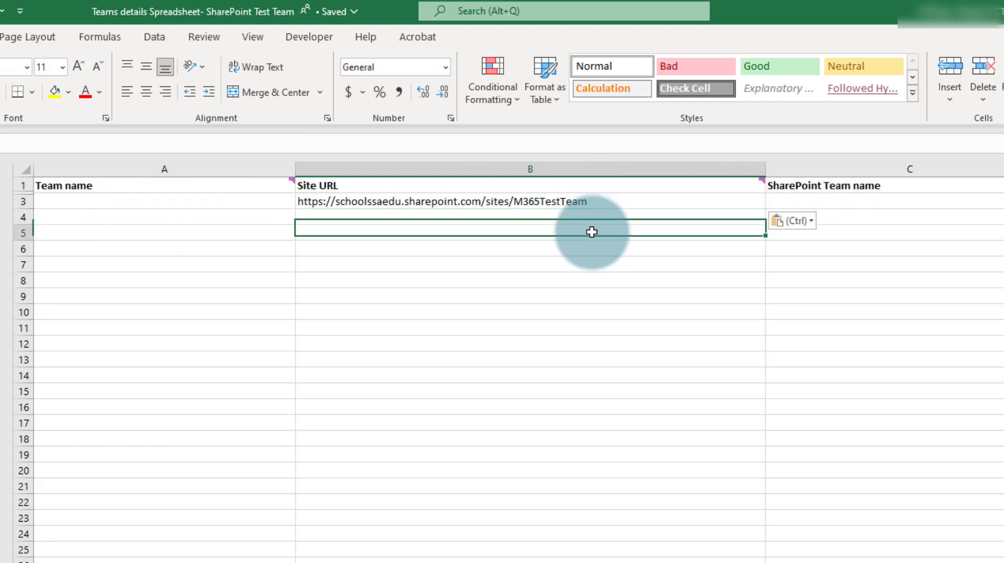
Copy M365TestTeam out of the URL and paste it into C3 under SharePoint Team name.
click(588, 202)
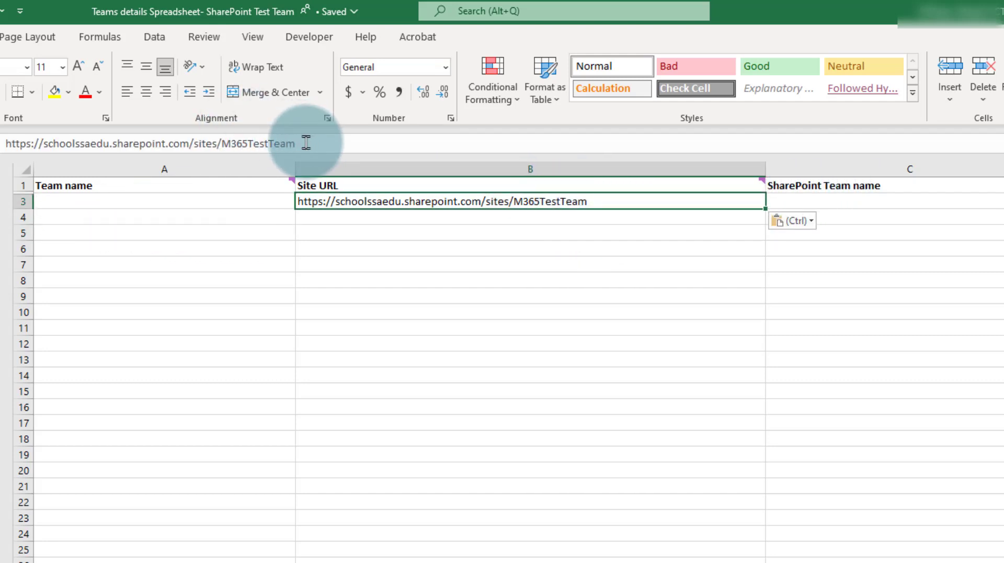
drag(304, 138, 222, 147)
key(ctrl+c)
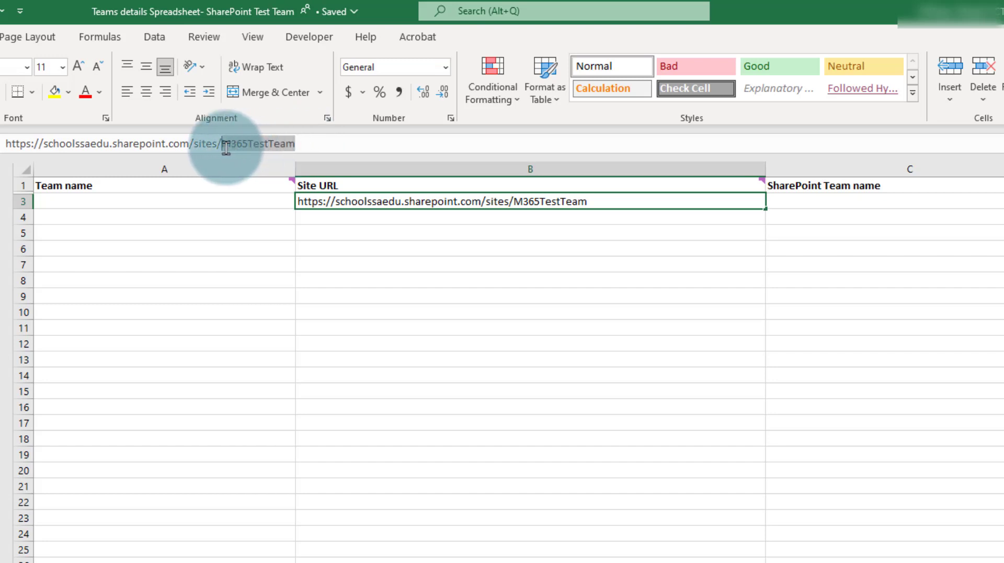
click(835, 201)
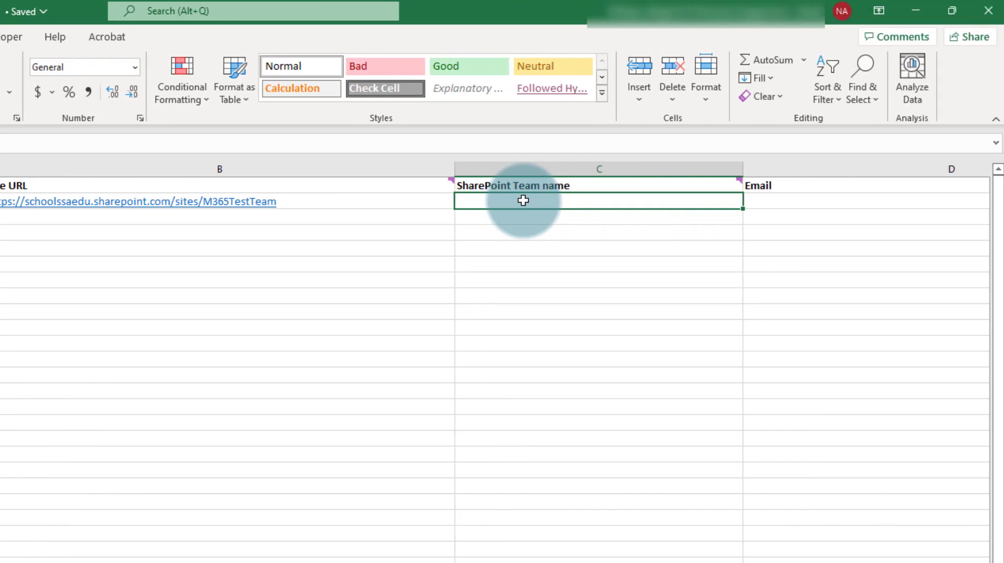
key(ctrl+v)
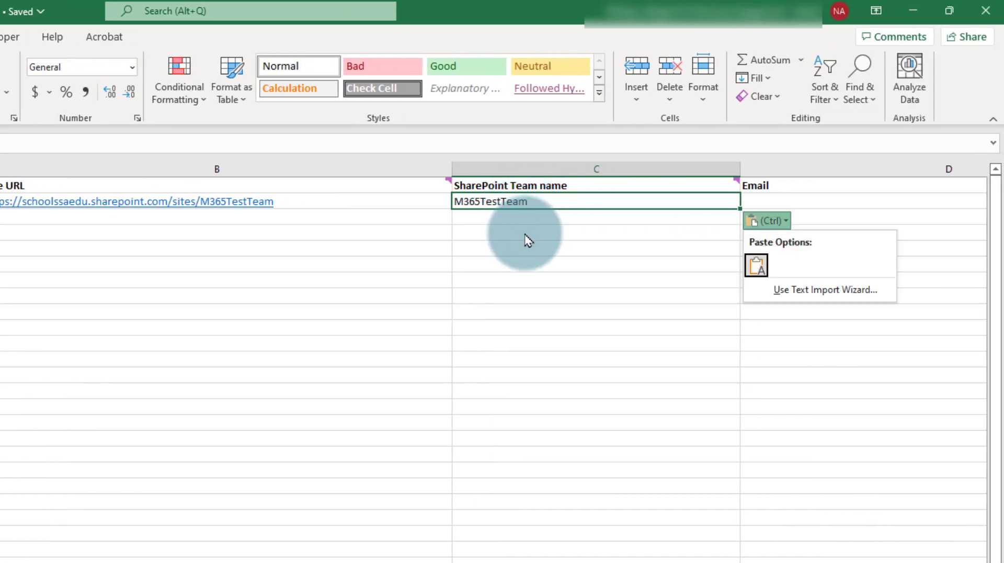
click(779, 198)
click(776, 201)
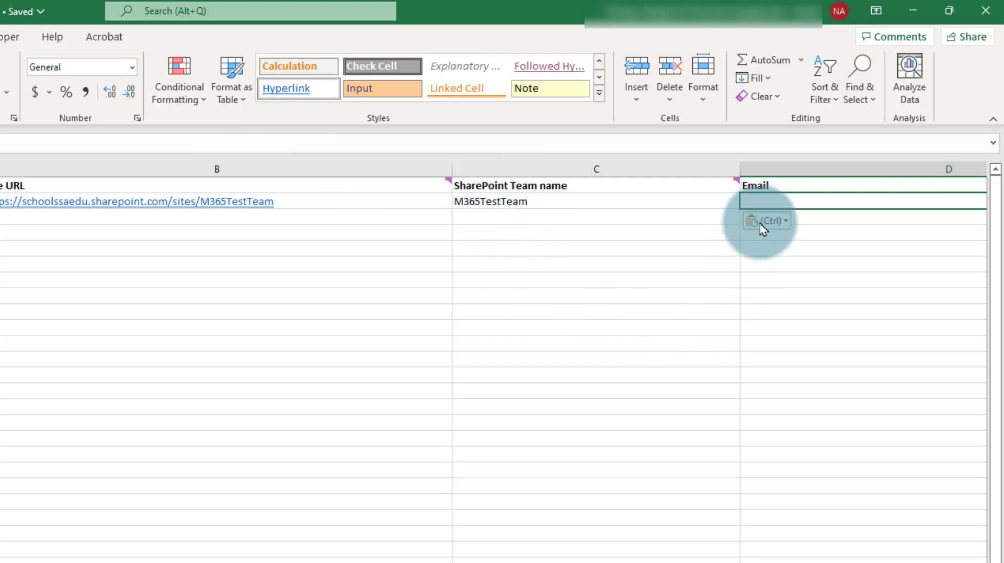
Complete the team's email in D3 and enter the note 'Archived Team - 2022, Members added to new 2023 team - SharePoint Test Team' in E3.
key(ctrl+v)
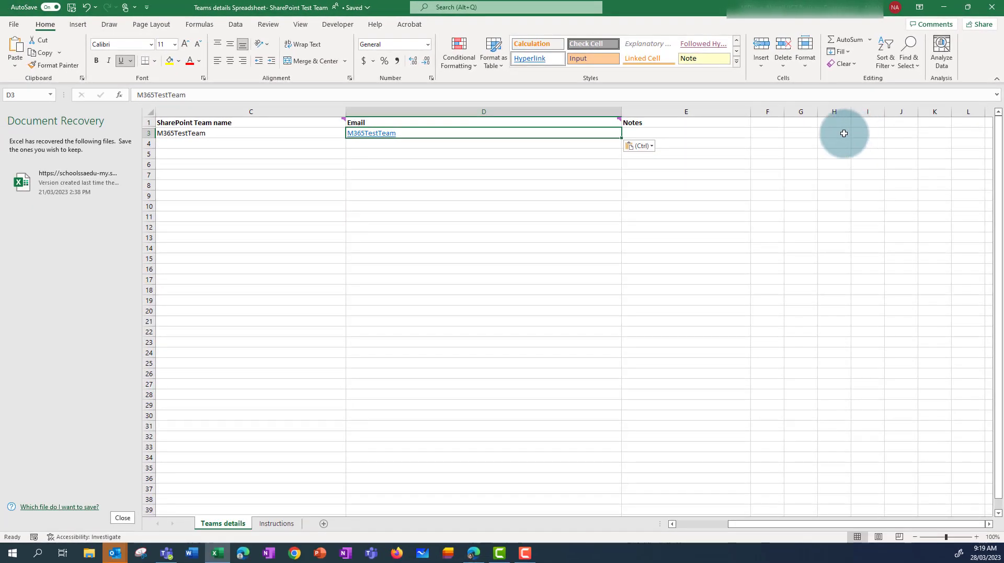
click(258, 94)
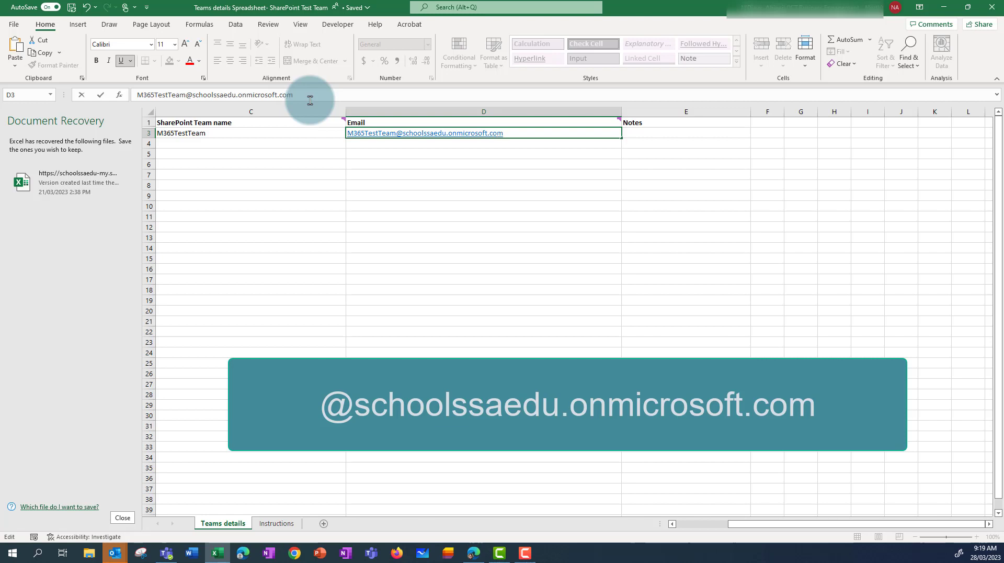
click(664, 131)
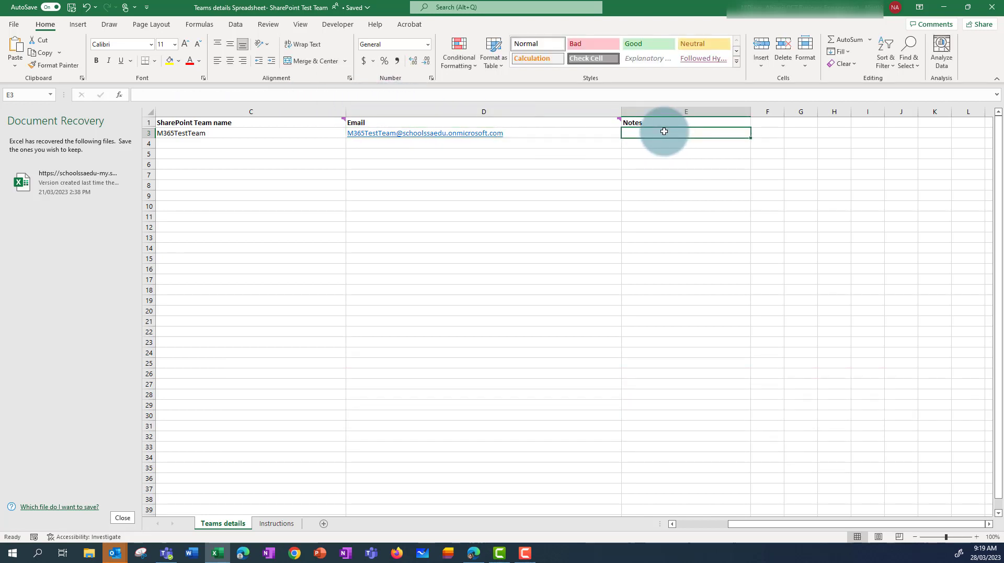
text(Archived Team - 2022, Members added to new 20)
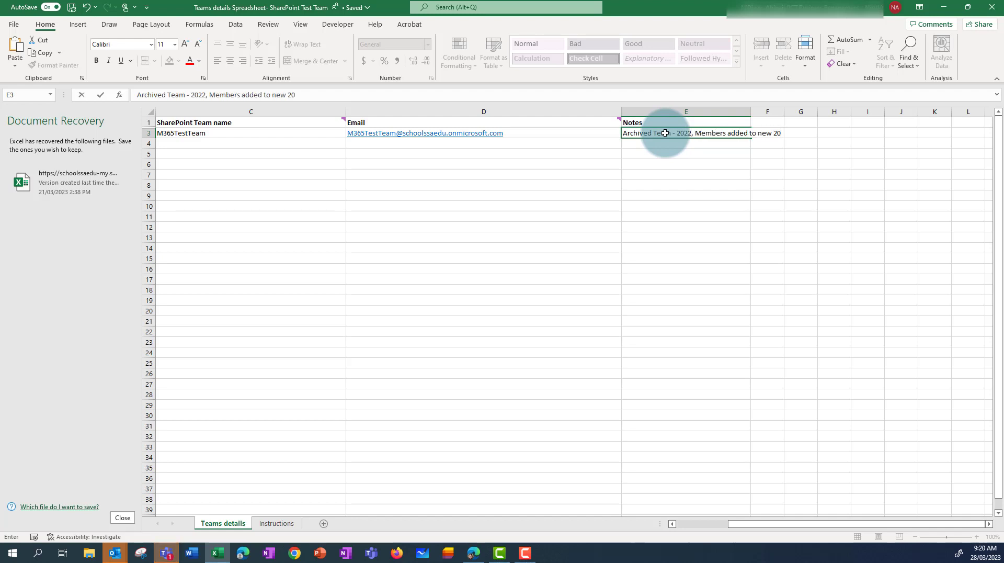
text(23 team - SharePoint Test Team)
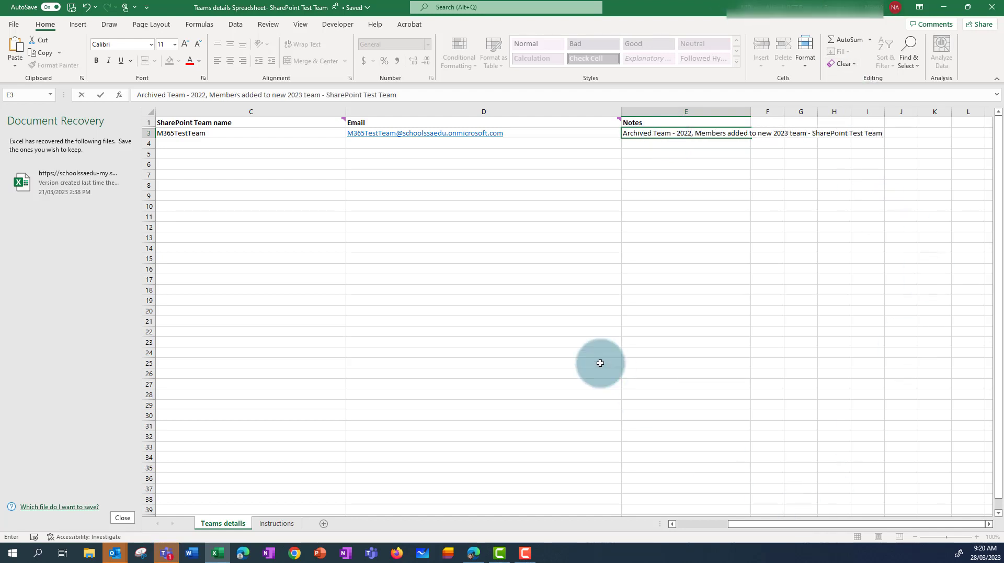
click(662, 342)
drag(761, 528, 710, 527)
Type 'M365 Test Team' into cell A3, then copy M365TestTeam from C3's formula bar.
click(212, 133)
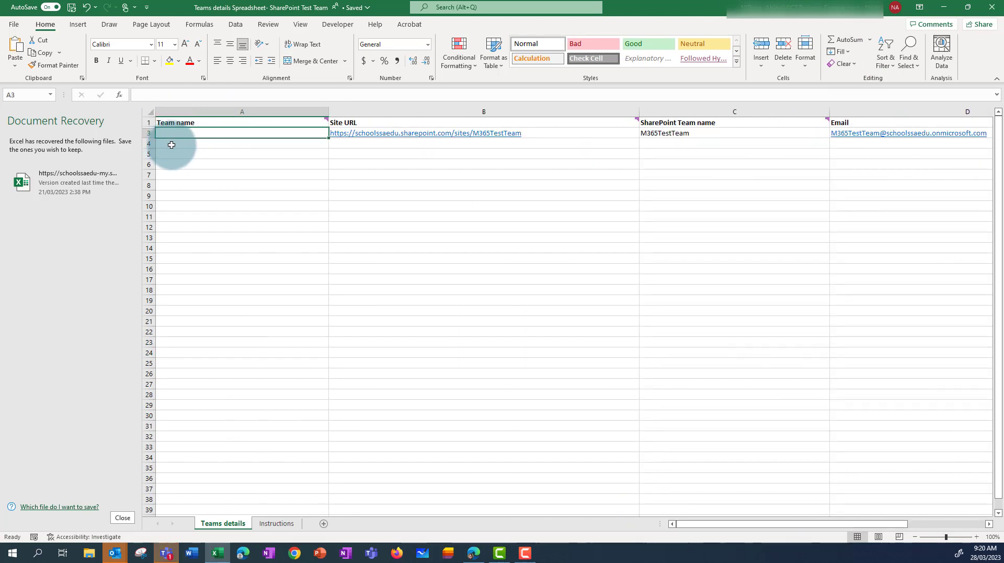
click(166, 553)
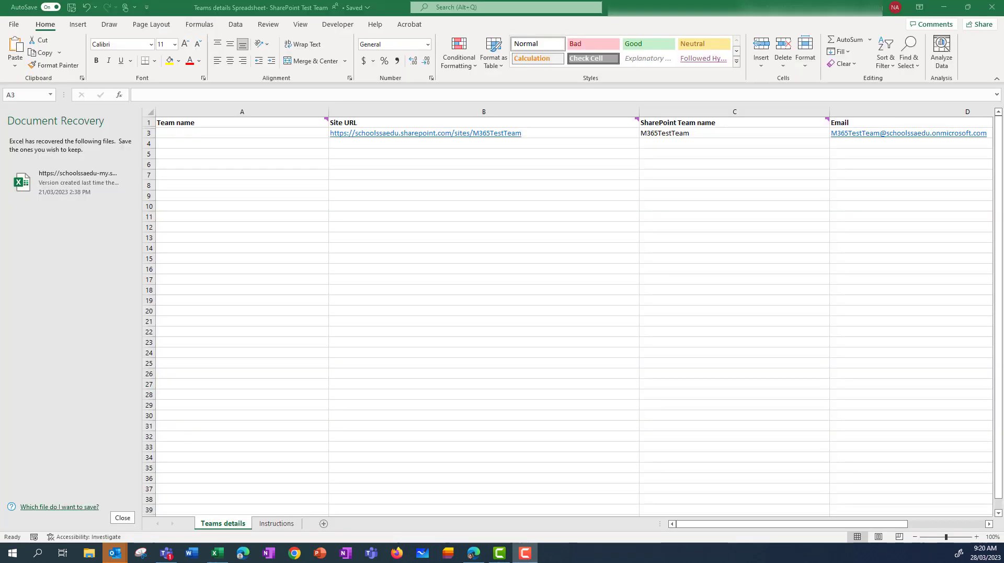
click(197, 135)
text(M365 T)
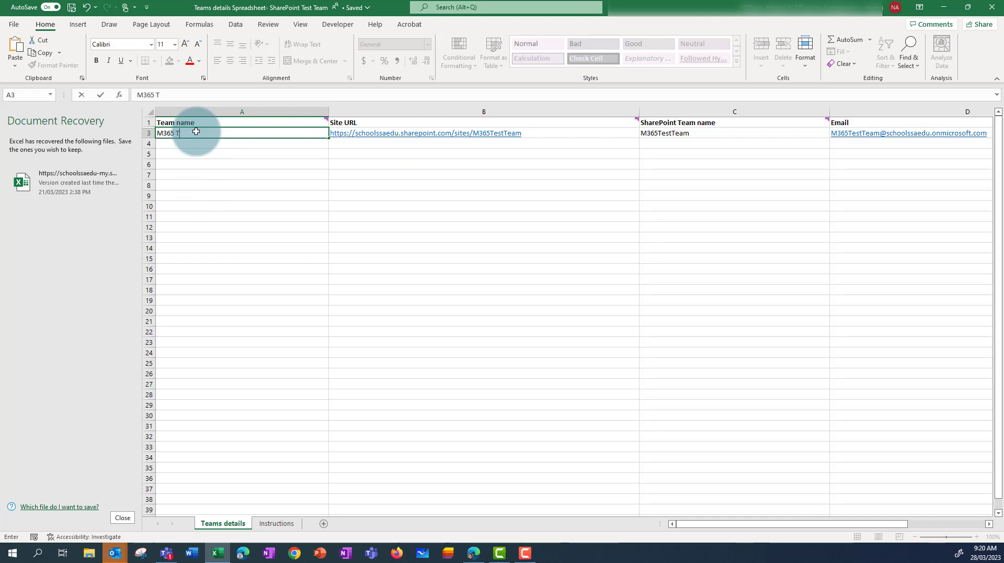
text(est Team)
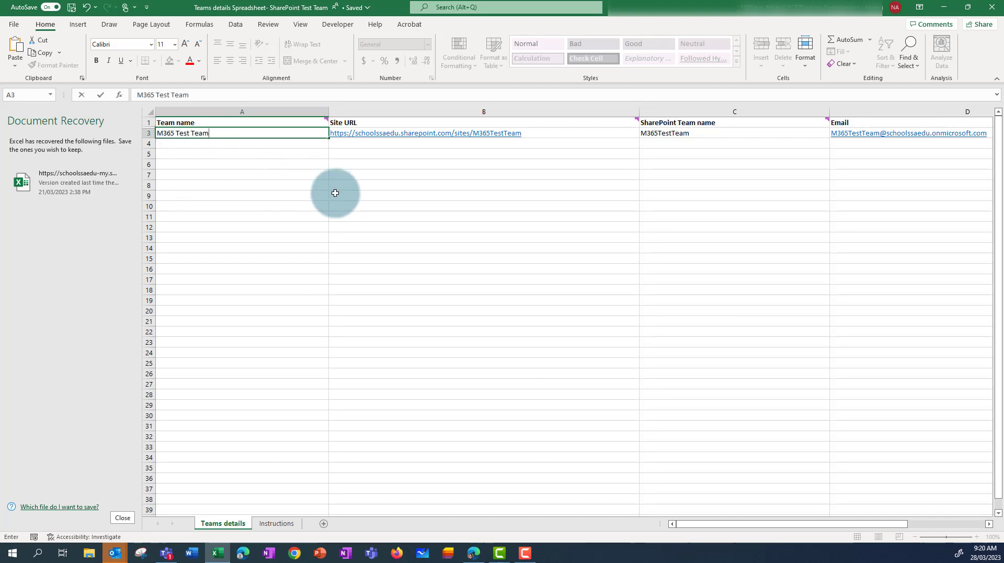
click(335, 195)
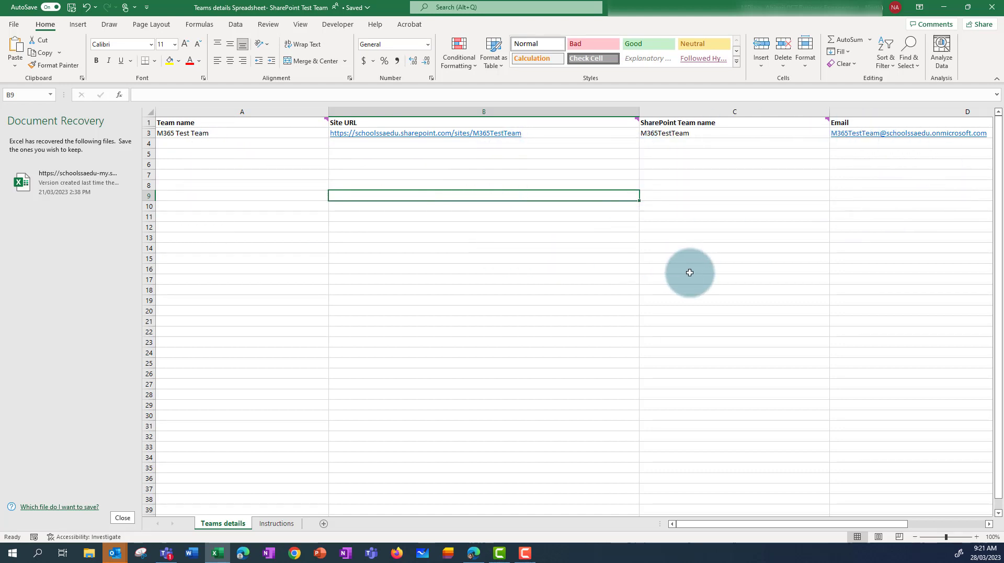
click(660, 132)
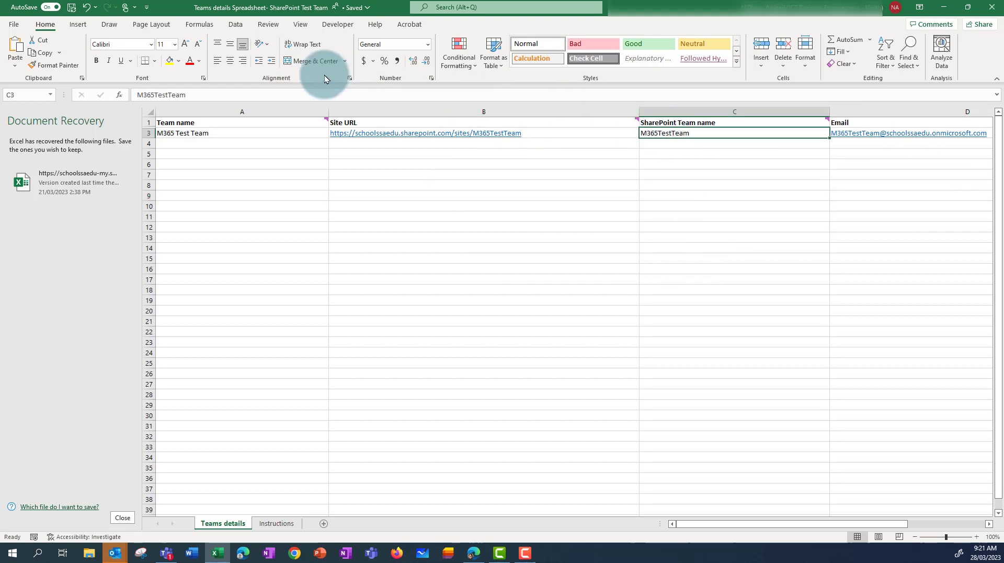
drag(194, 94, 140, 92)
key(ctrl+c)
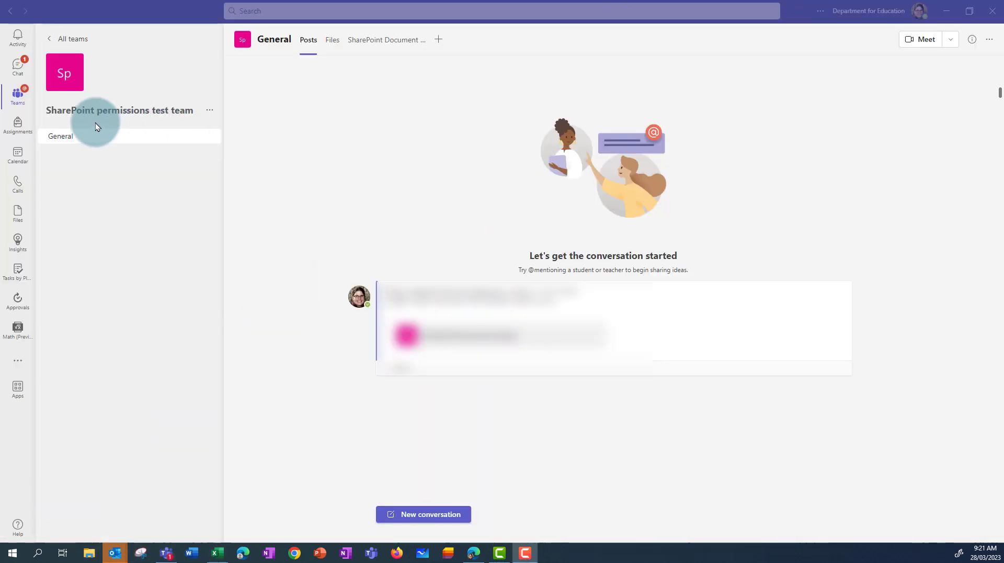
Go to Manage team for the SharePoint permissions test team and start adding a member.
click(211, 114)
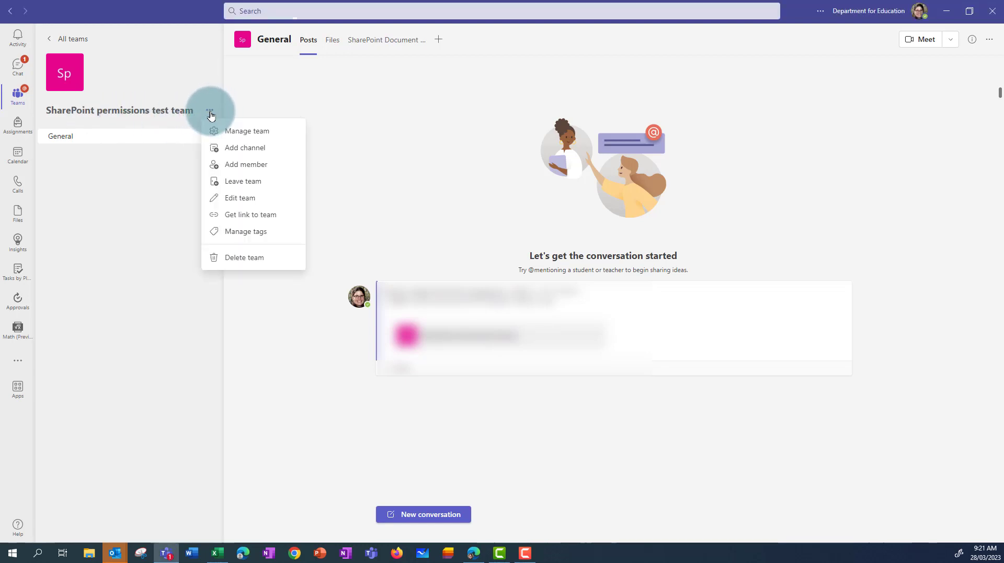
click(246, 135)
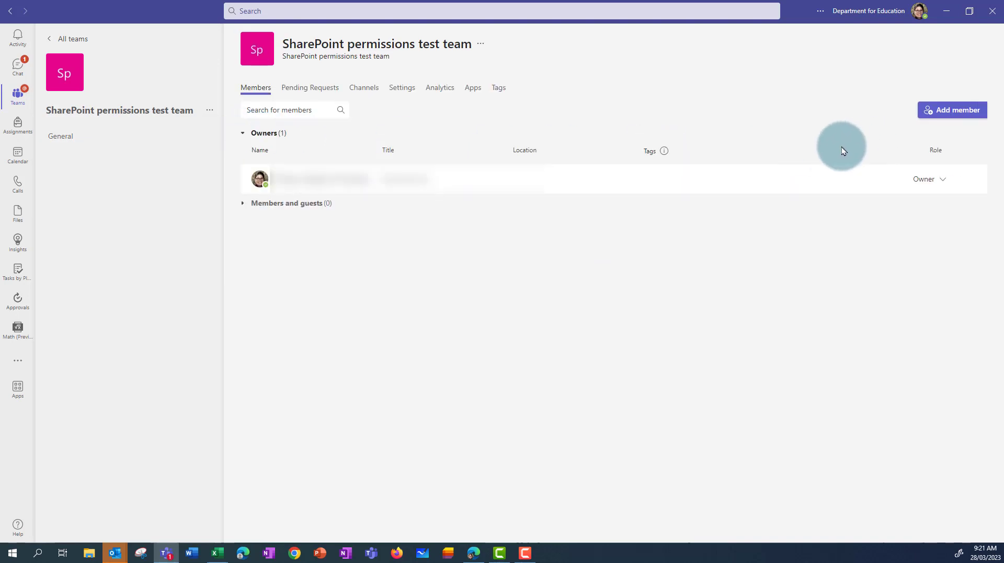
click(939, 113)
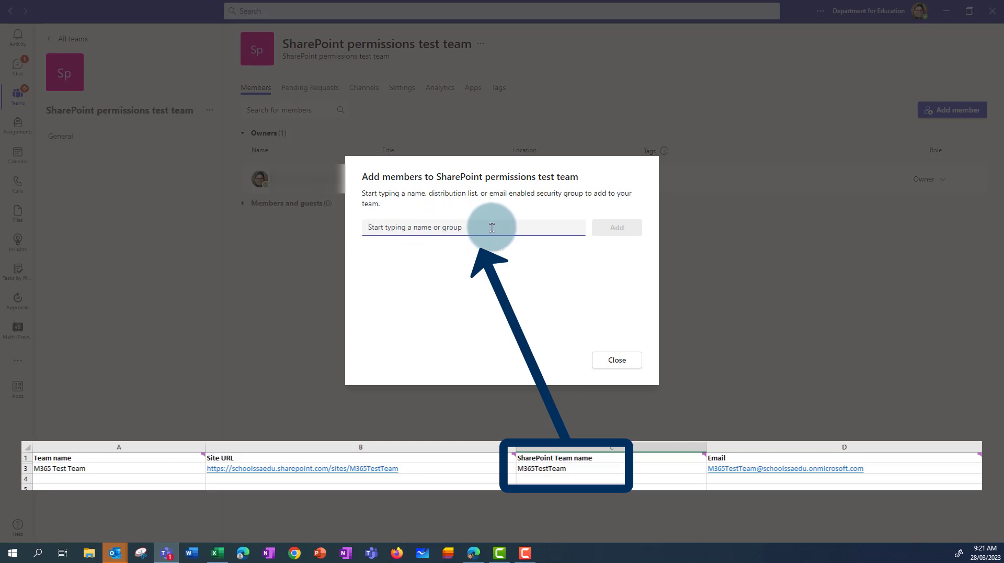
Paste M365TestTeam into the member search, choose the M365 Test Team suggestion, and add it.
key(ctrl+v)
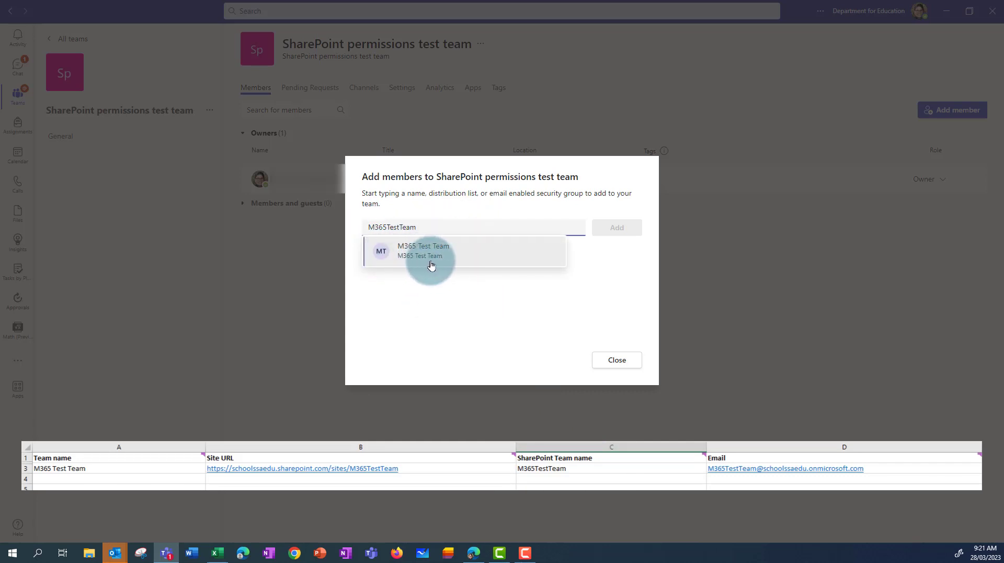
click(445, 254)
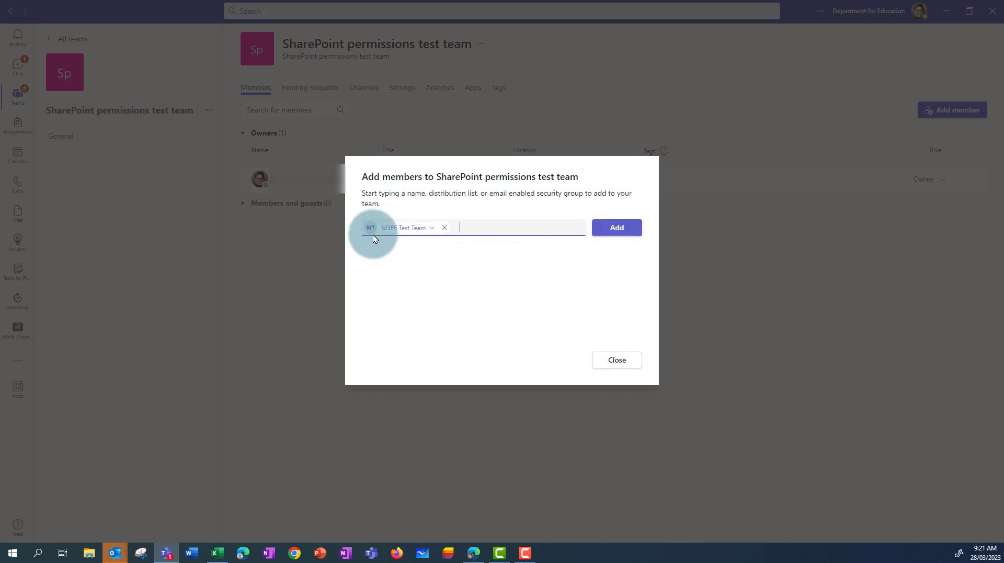
click(623, 231)
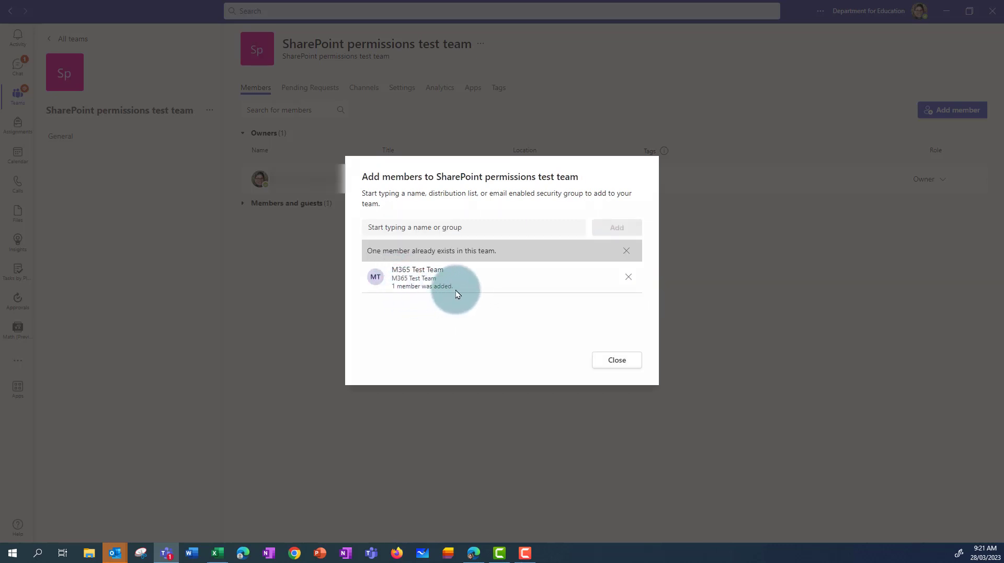
click(611, 360)
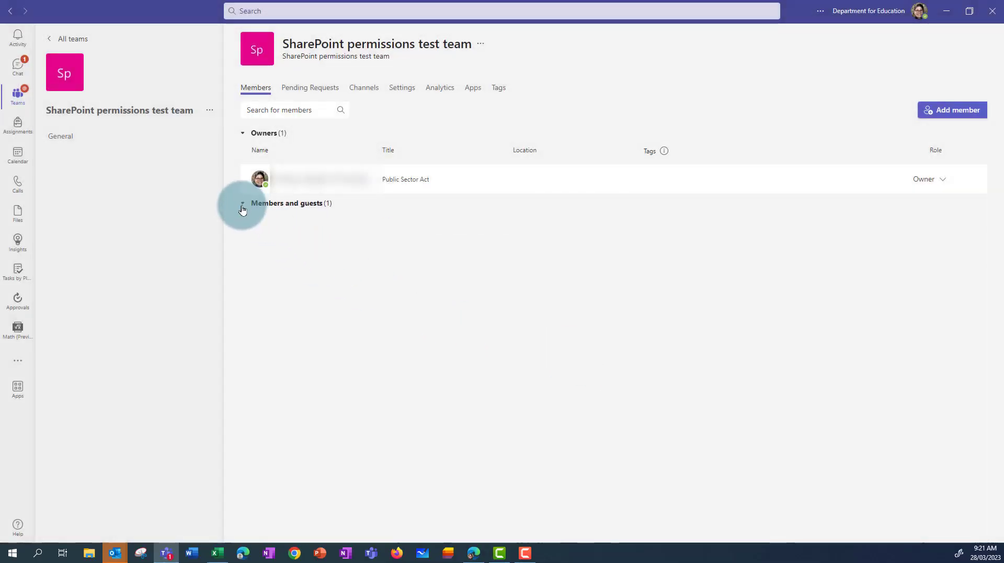
Expand Members and guests to show M365 Test Team as the single member.
click(242, 207)
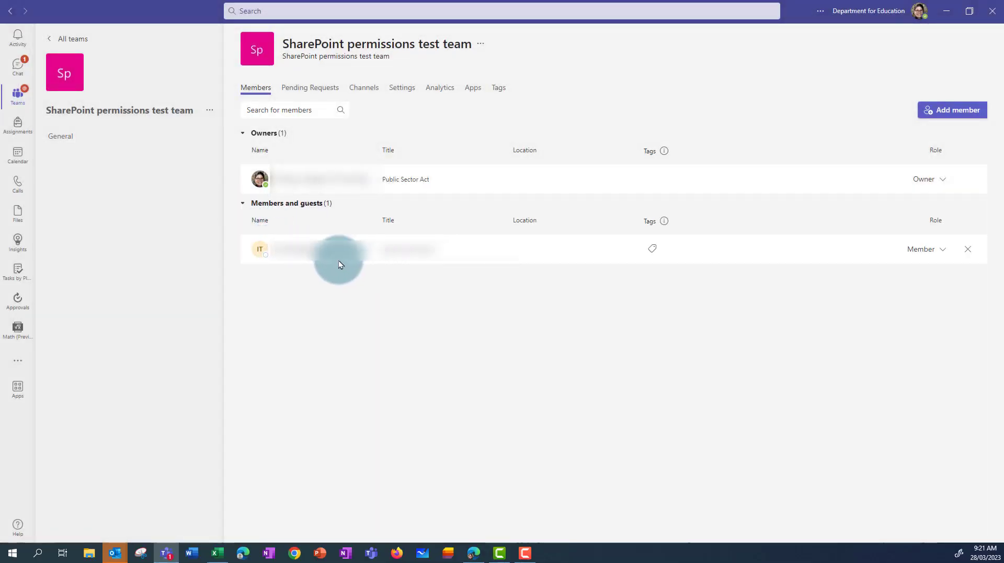